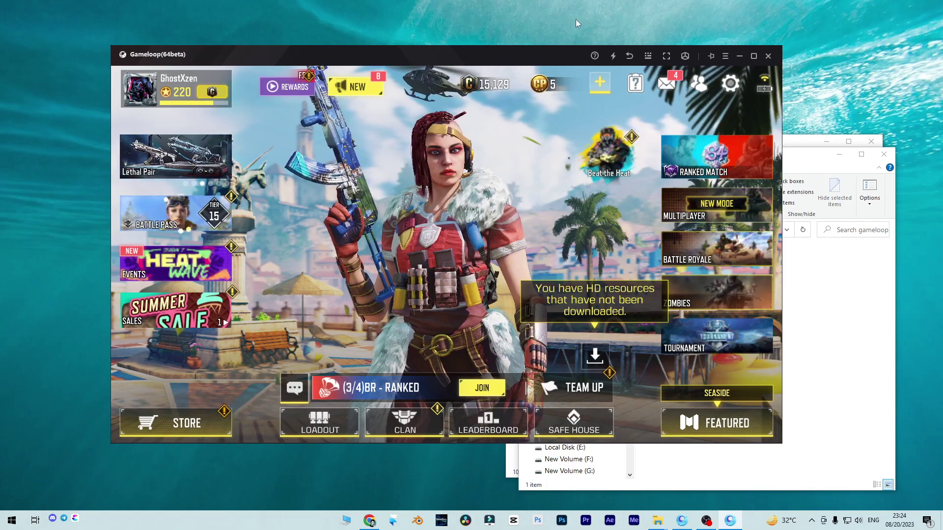
View the emulator's About information with its engine and version details, and close it.
{"action": "left_click", "coordinate": [724, 56]}
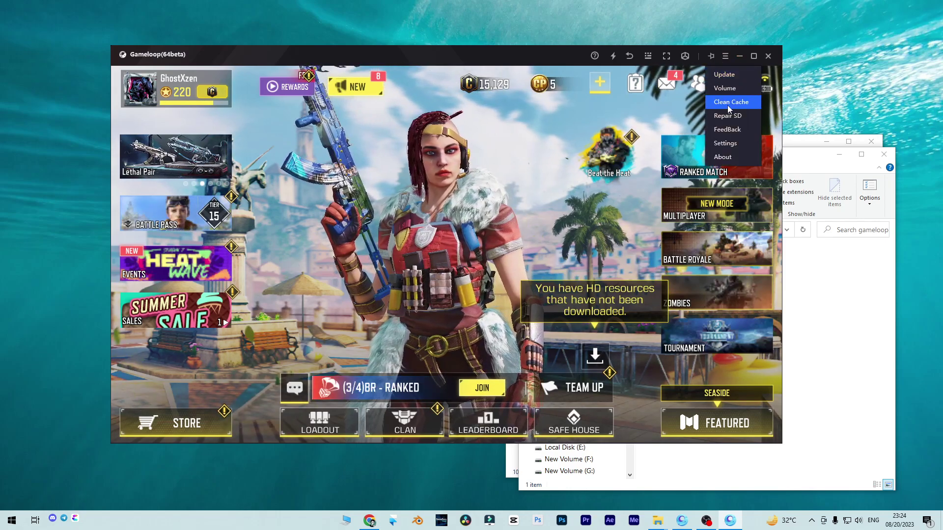
{"action": "left_click", "coordinate": [722, 157]}
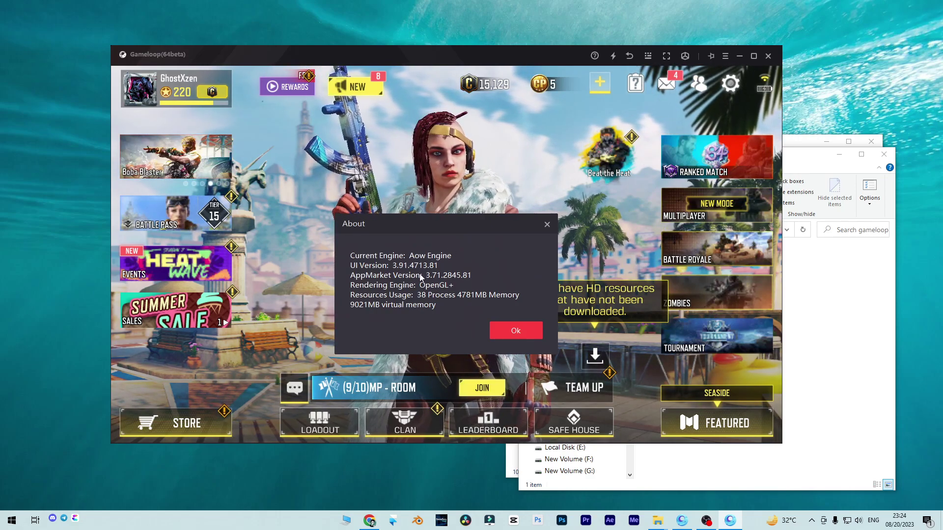
{"action": "left_click", "coordinate": [493, 326]}
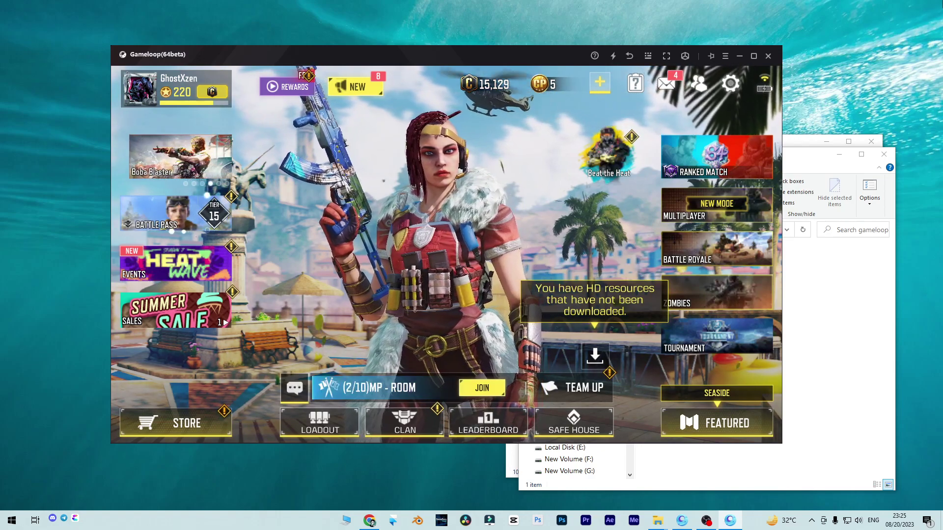
Bring the gameloop documents folder to the front and select its DefaultKeyMapping.xml file.
{"action": "left_click", "coordinate": [856, 276]}
{"action": "left_click", "coordinate": [666, 297]}
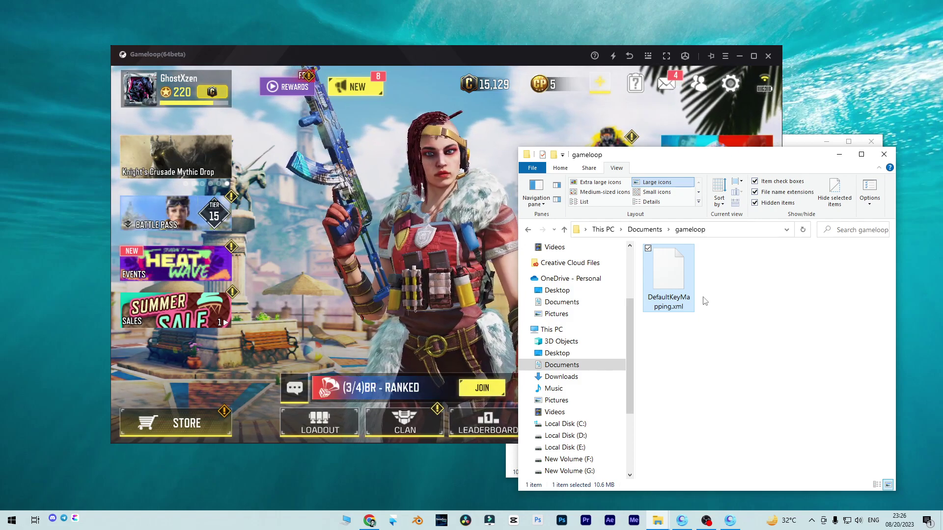
Search Windows for GameLoop and follow its shortcut's file location to the AppMarket installation folder.
{"action": "key", "text": "super"}
{"action": "type", "text": "ga"}
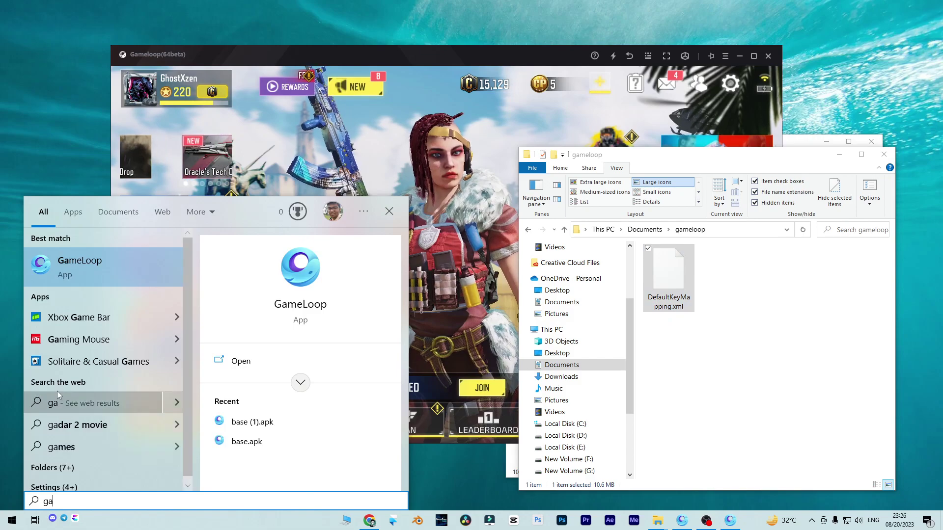
{"action": "right_click", "coordinate": [102, 269]}
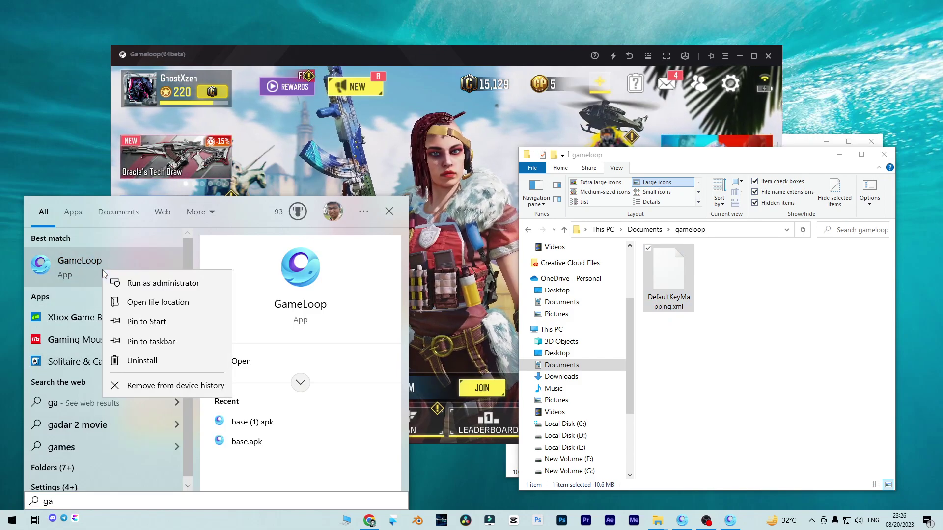
{"action": "left_click", "coordinate": [122, 301]}
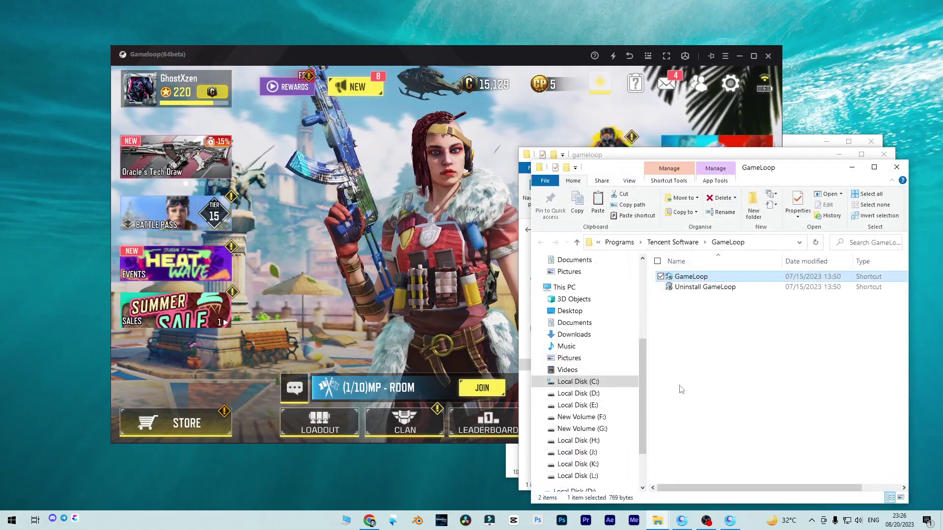
{"action": "right_click", "coordinate": [703, 280]}
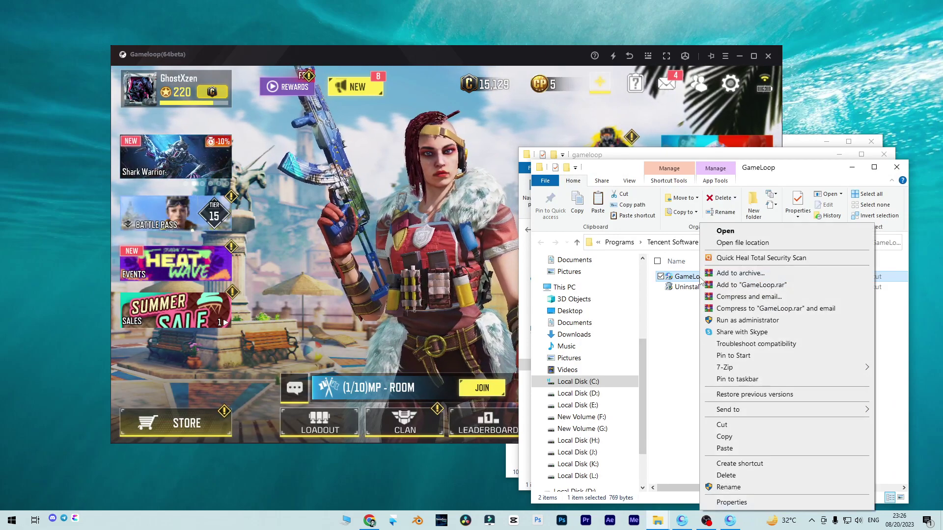
{"action": "left_click", "coordinate": [743, 242]}
Go up to the TxGameAssistant folder and open its ui subfolder.
{"action": "scroll", "coordinate": [730, 307], "scroll_direction": "up", "scroll_amount": 8}
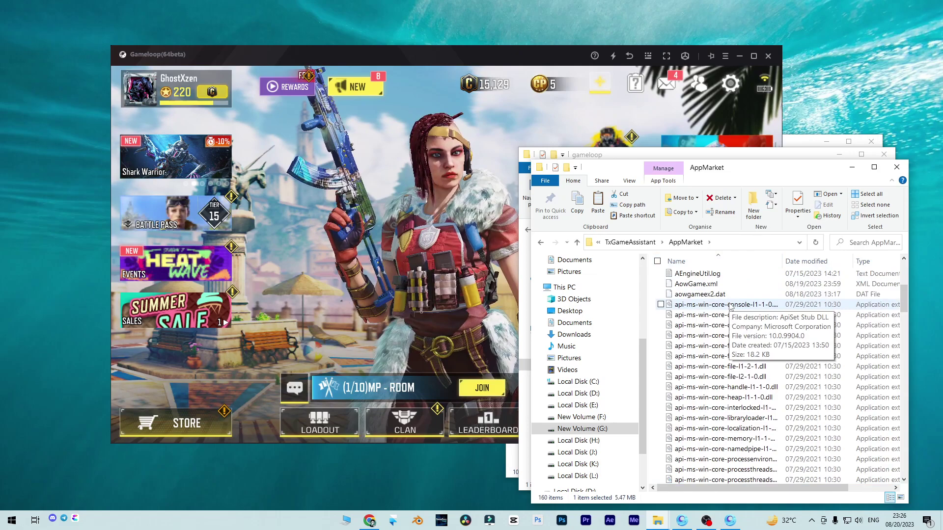
{"action": "scroll", "coordinate": [730, 307], "scroll_direction": "up", "scroll_amount": 4}
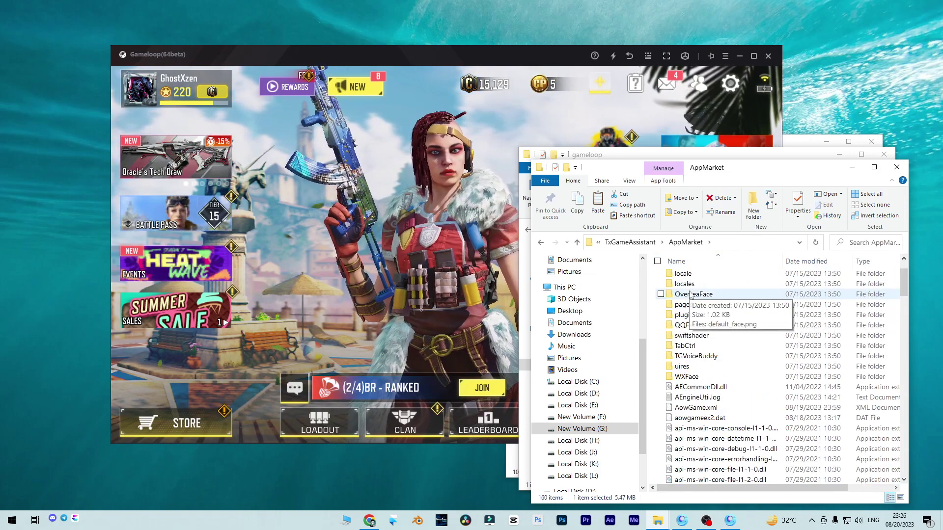
{"action": "left_click", "coordinate": [633, 243]}
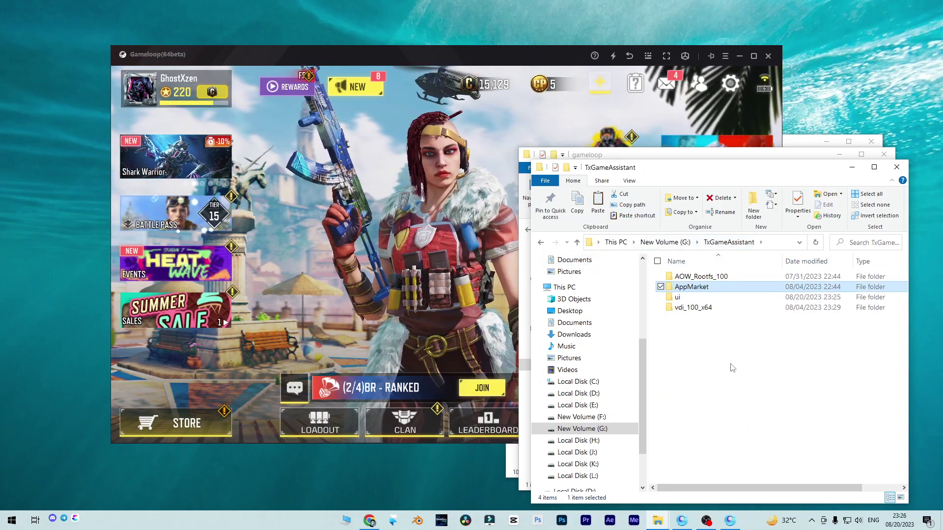
{"action": "double_click", "coordinate": [678, 297]}
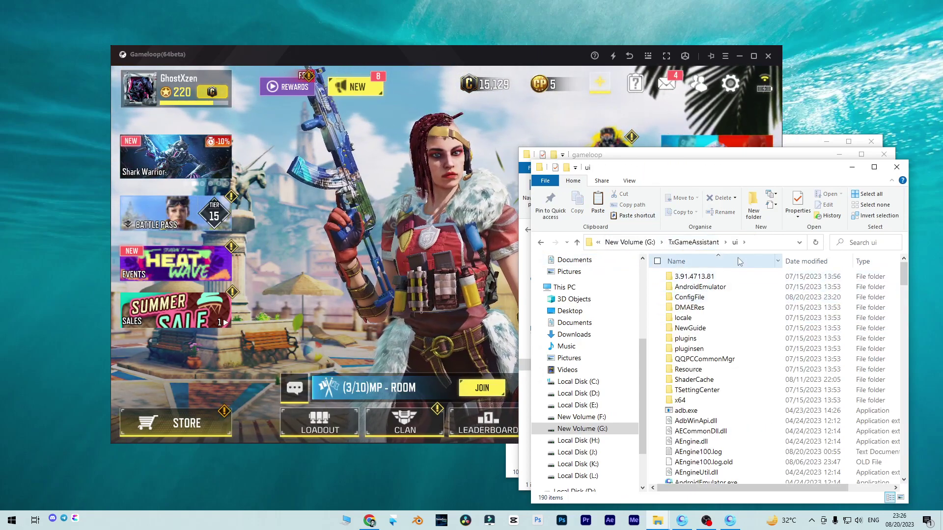
{"action": "scroll", "coordinate": [726, 319], "scroll_direction": "down", "scroll_amount": 4}
{"action": "scroll", "coordinate": [726, 319], "scroll_direction": "up", "scroll_amount": 4}
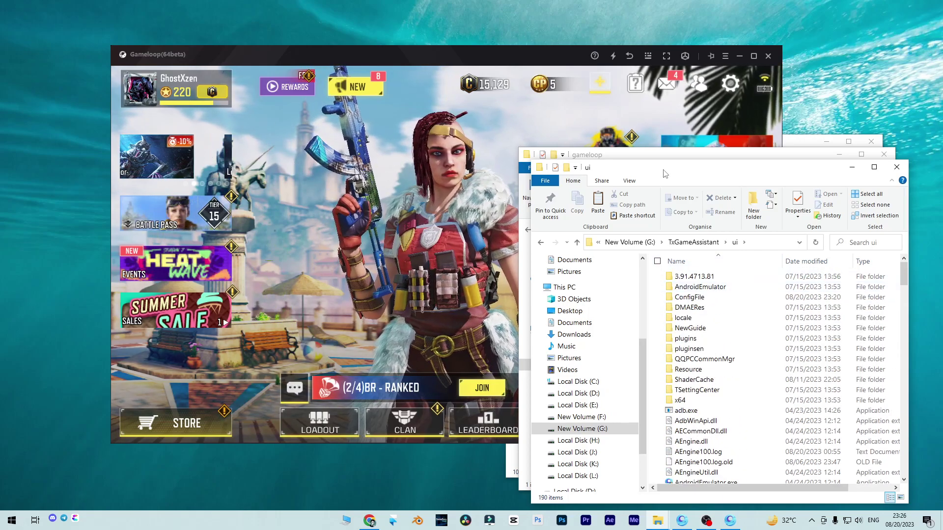
Move the ui folder window clear of the gameloop folder and point out the DefaultKeyMapping.xml there.
{"action": "left_click_drag", "start_coordinate": [665, 173], "coordinate": [205, 103]}
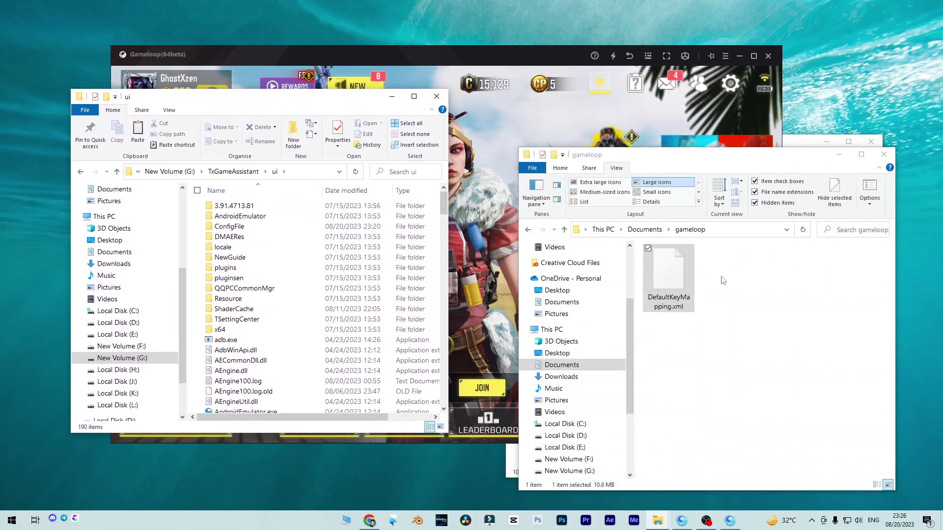
{"action": "left_click", "coordinate": [657, 289]}
{"action": "left_click_drag", "start_coordinate": [685, 272], "coordinate": [771, 294]}
Locate and select DefaultKeyMapping.xml in the ui folder, and minimize that folder window.
{"action": "scroll", "coordinate": [317, 348], "scroll_direction": "down", "scroll_amount": 5}
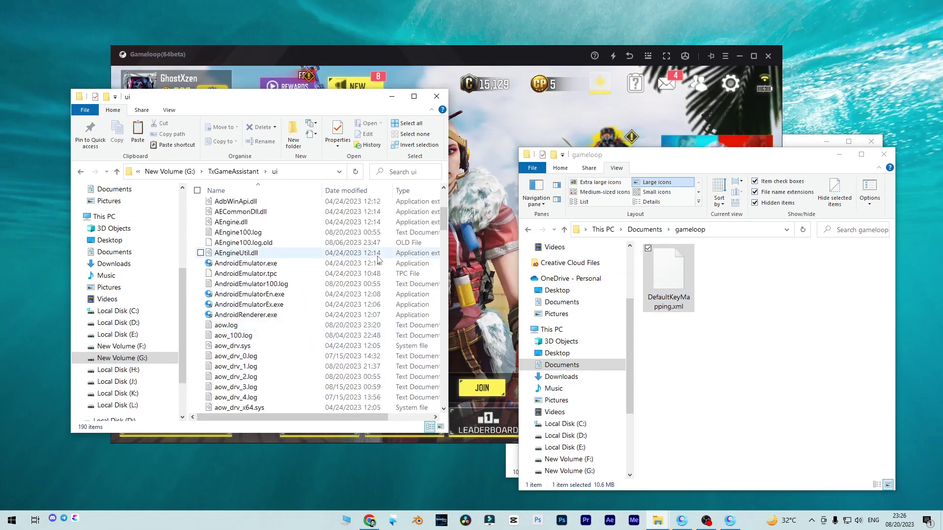
{"action": "scroll", "coordinate": [364, 266], "scroll_direction": "down", "scroll_amount": 5}
{"action": "left_click", "coordinate": [310, 273]}
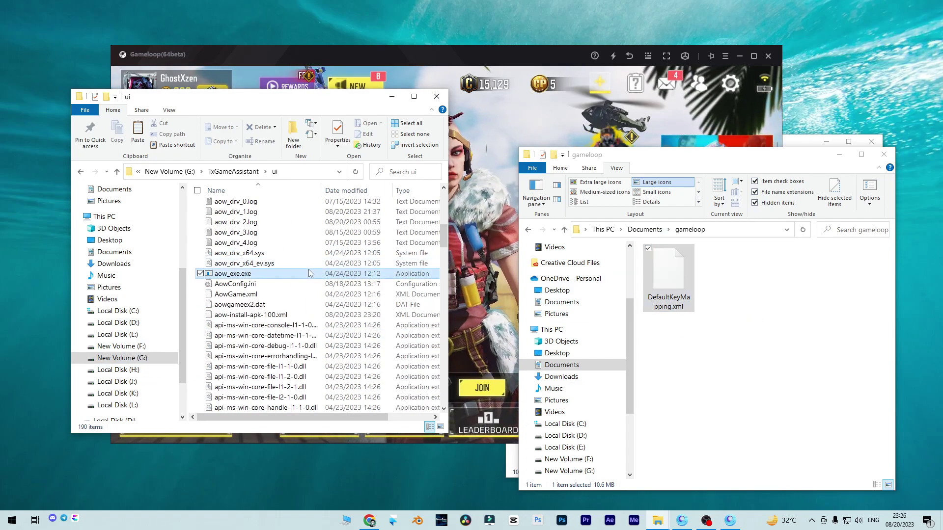
{"action": "key", "text": "d"}
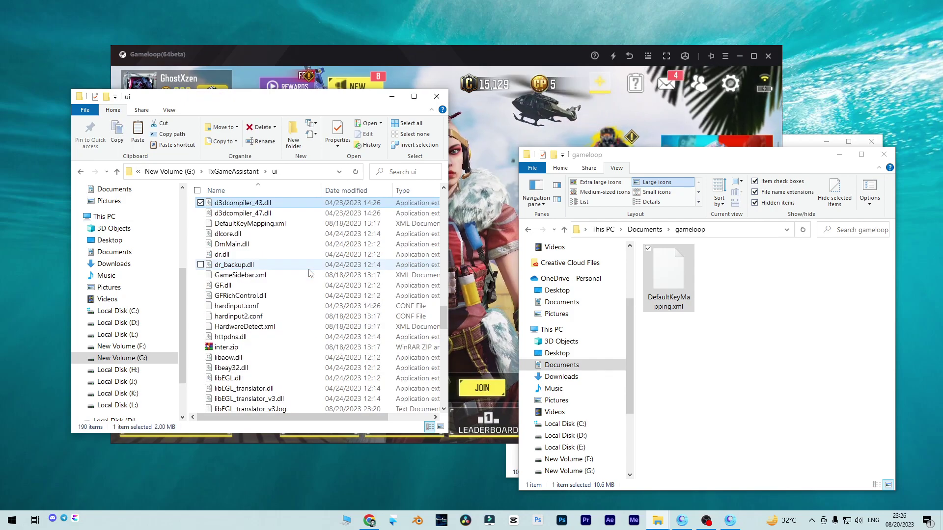
{"action": "left_click", "coordinate": [237, 224]}
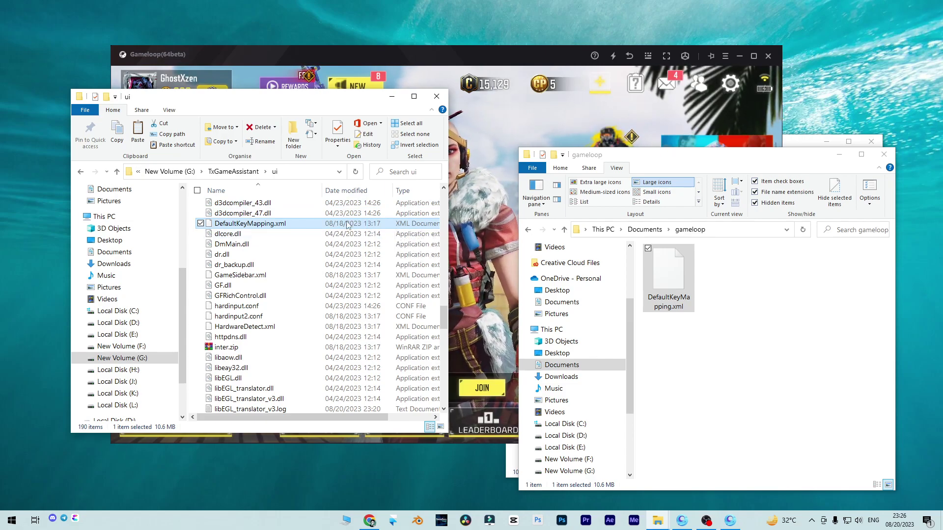
{"action": "left_click", "coordinate": [399, 98]}
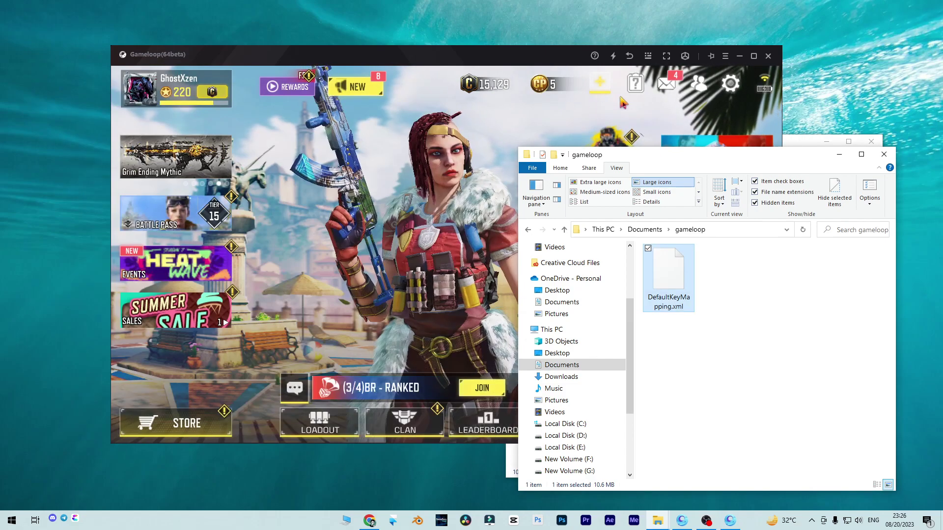
Return to the emulator and start a multiplayer match with the random core modes.
{"action": "left_click", "coordinate": [560, 68]}
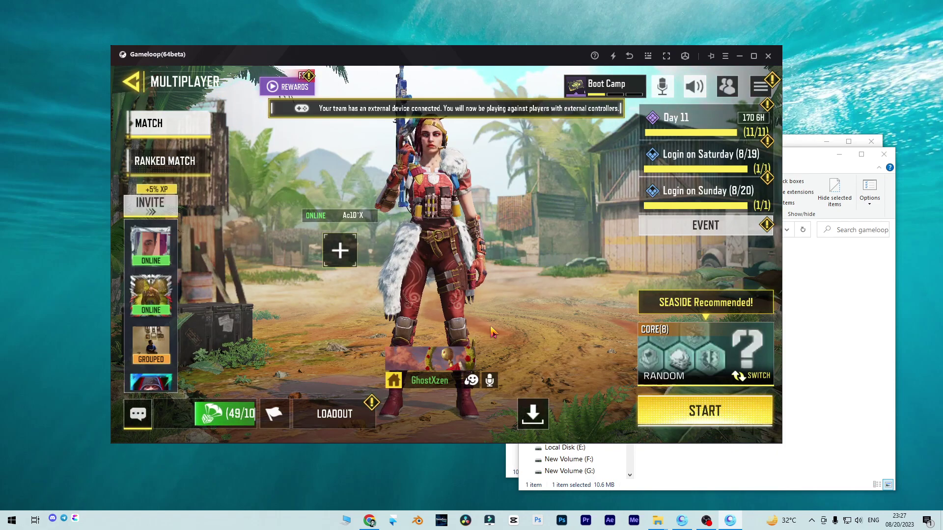
{"action": "left_click", "coordinate": [663, 410]}
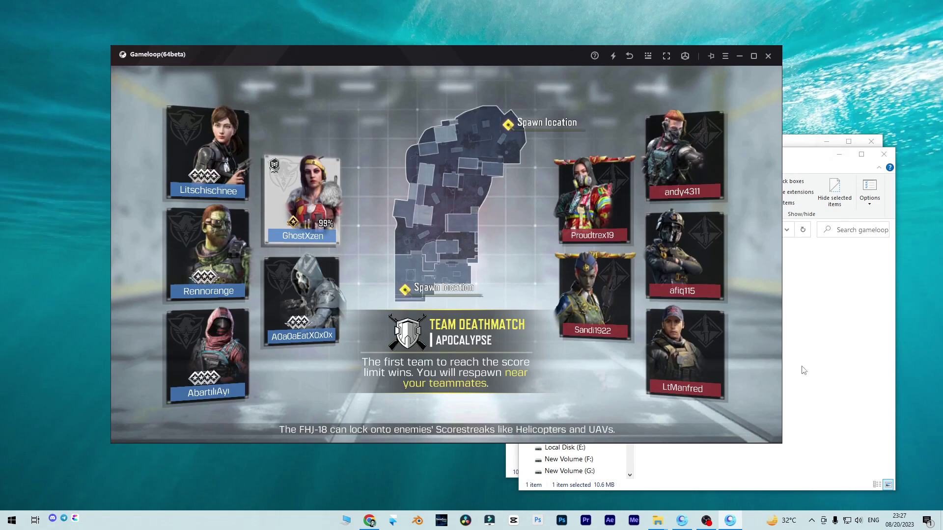
Minimize the gameloop and New Volume (F:) folder windows behind the emulator.
{"action": "left_click", "coordinate": [829, 326]}
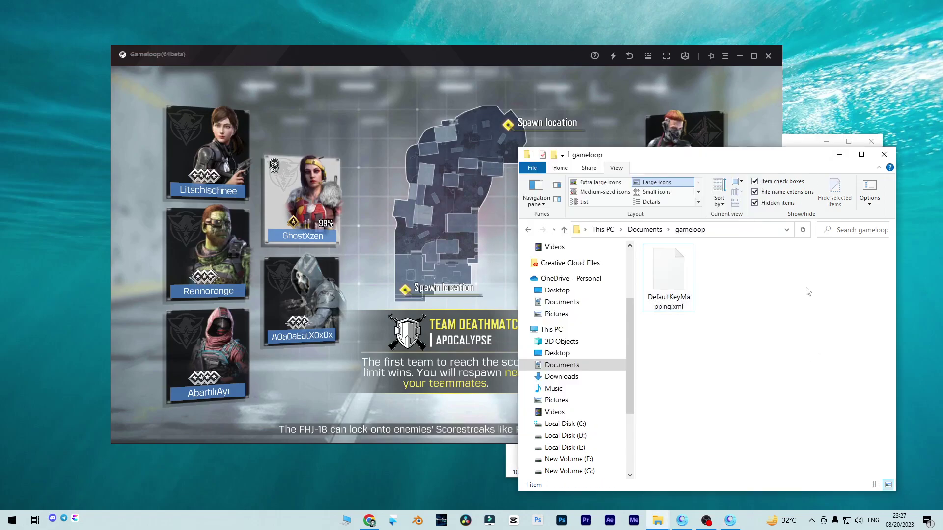
{"action": "left_click", "coordinate": [835, 156]}
{"action": "left_click", "coordinate": [802, 147]}
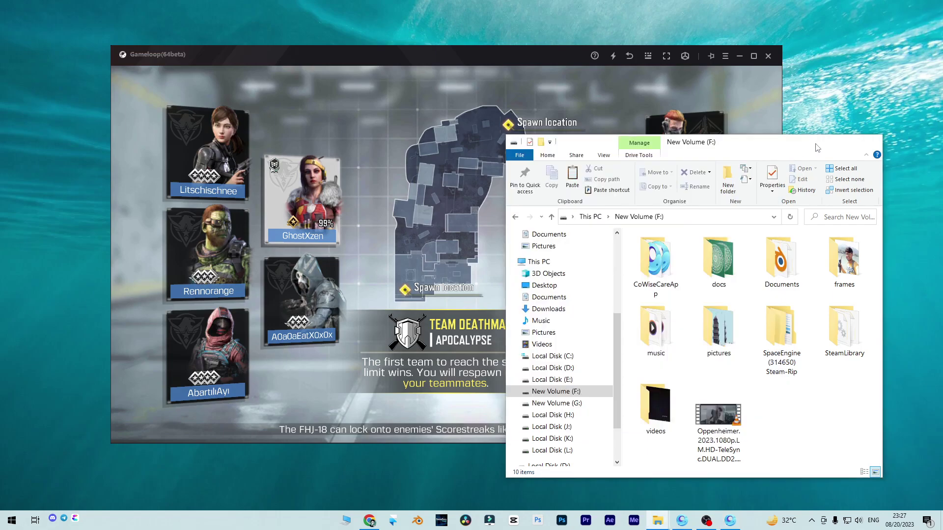
{"action": "left_click", "coordinate": [826, 141]}
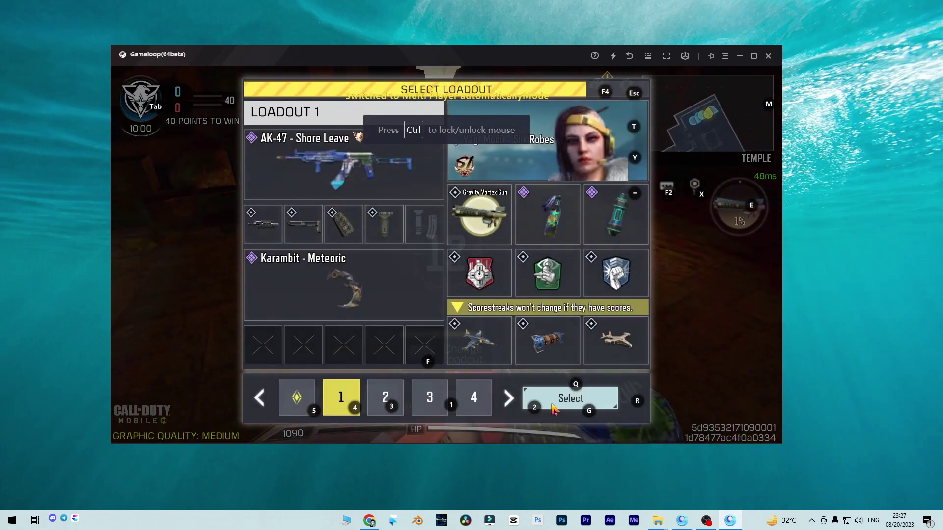
Unlock the mouse in the match and switch the team microphone off.
{"action": "key", "text": "ctrl"}
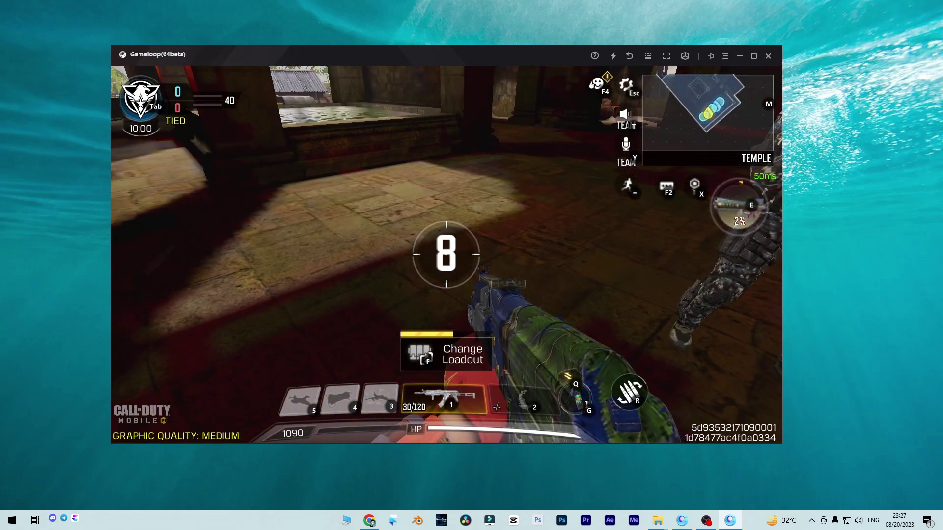
{"action": "left_click", "coordinate": [626, 143]}
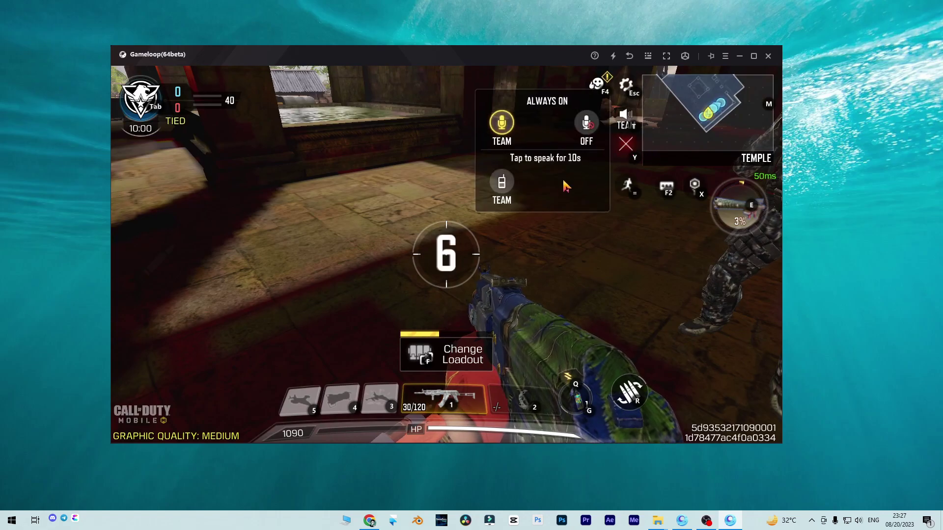
{"action": "left_click", "coordinate": [585, 125]}
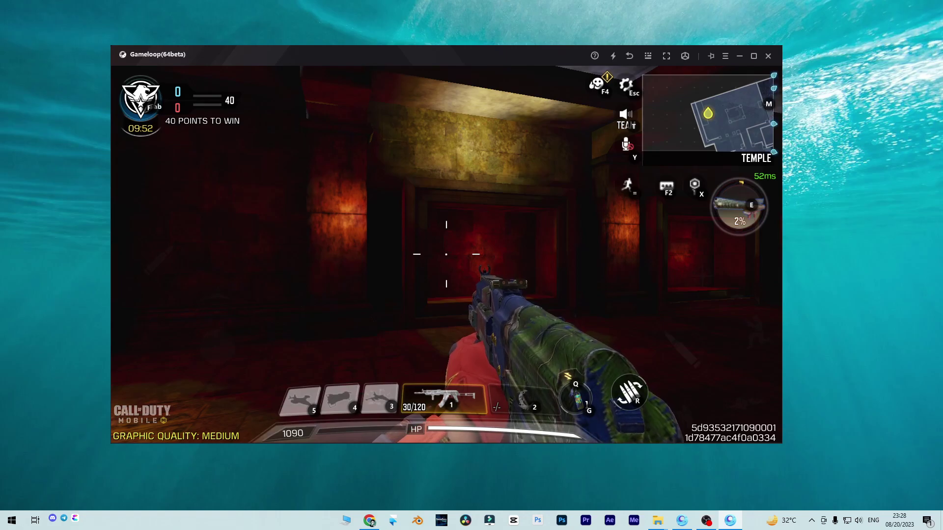
Move the character through the temple to test the in-game keyboard controls.
{"action": "key", "text": "w"}
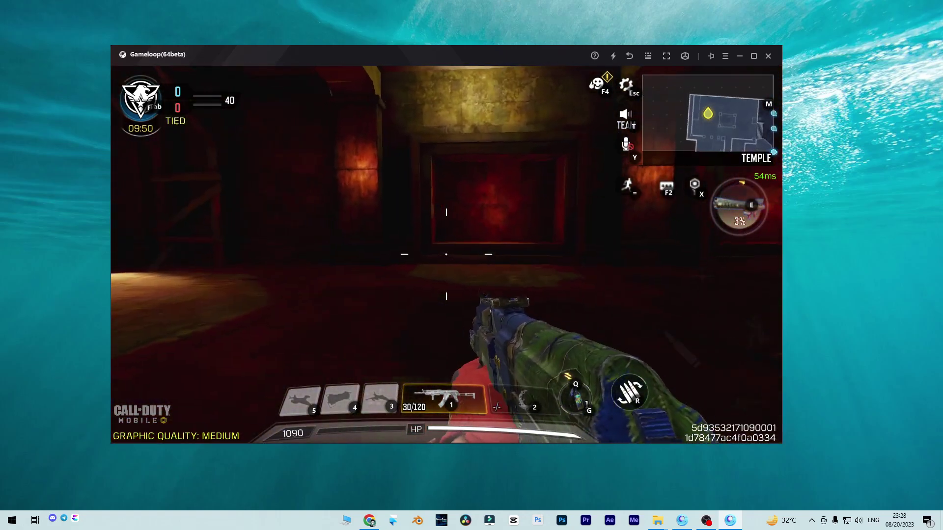
{"action": "key", "text": "w"}
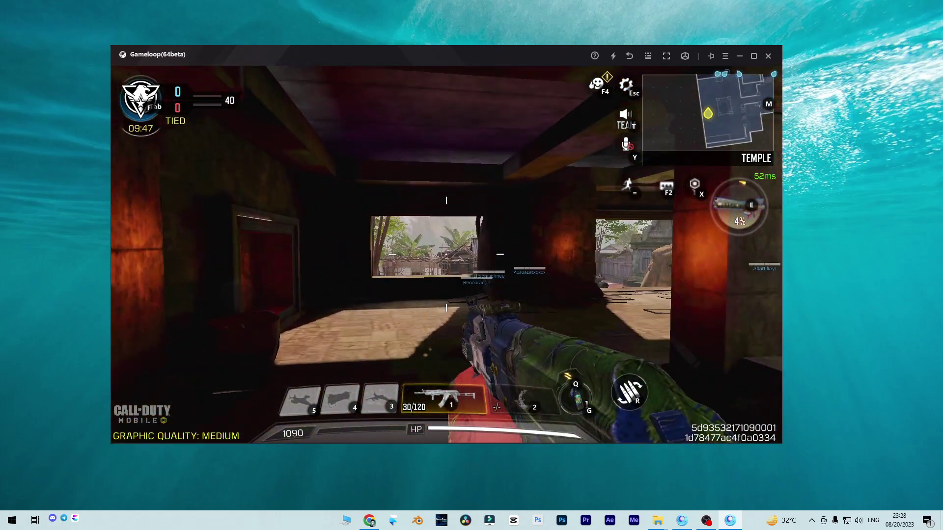
{"action": "key", "text": "w"}
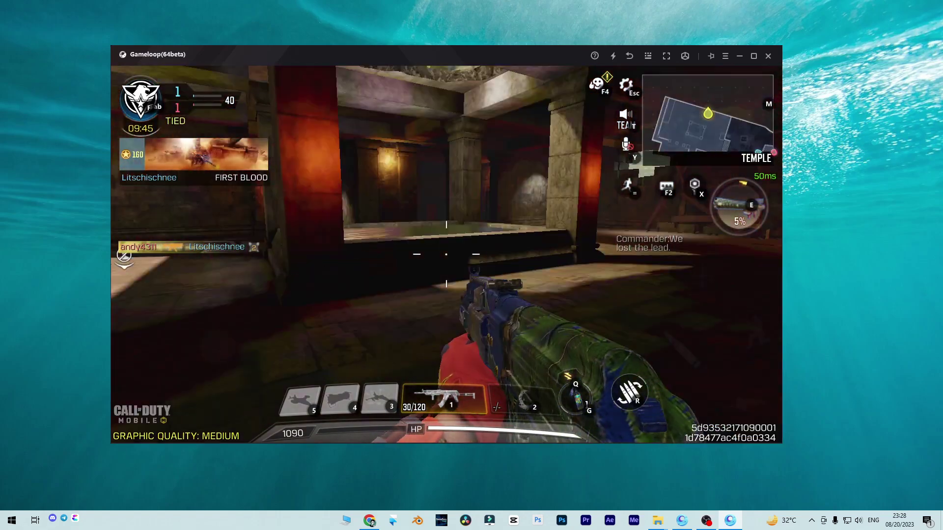
Quit the match and return to the multiplayer lobby.
{"action": "key", "text": "Escape"}
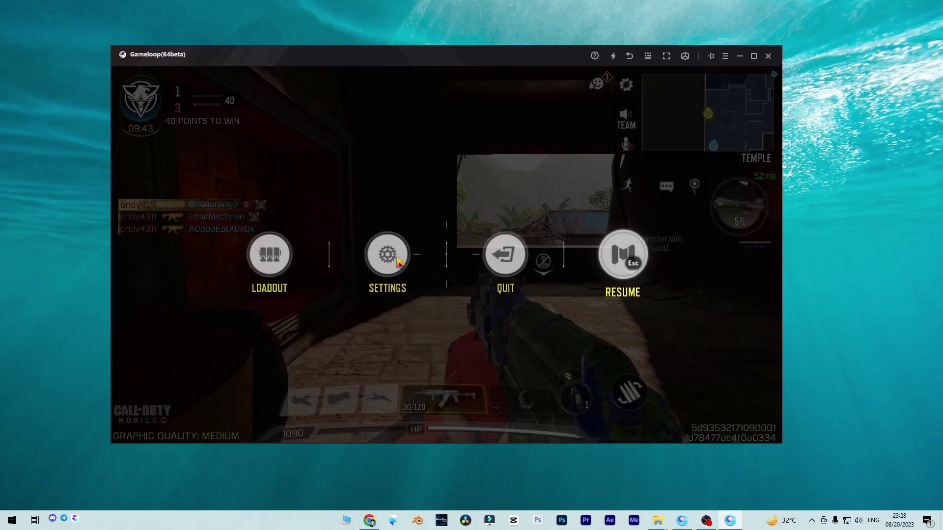
{"action": "left_click", "coordinate": [497, 271]}
{"action": "left_click", "coordinate": [568, 412]}
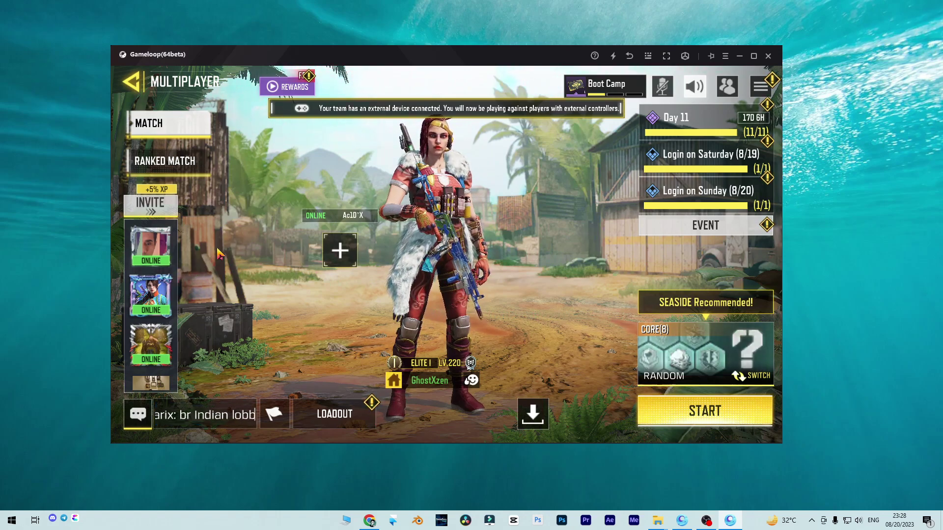
Switch to Chrome and look through the videos page of the open YouTube channel.
{"action": "left_click", "coordinate": [369, 520]}
{"action": "scroll", "coordinate": [195, 322], "scroll_direction": "down", "scroll_amount": 4}
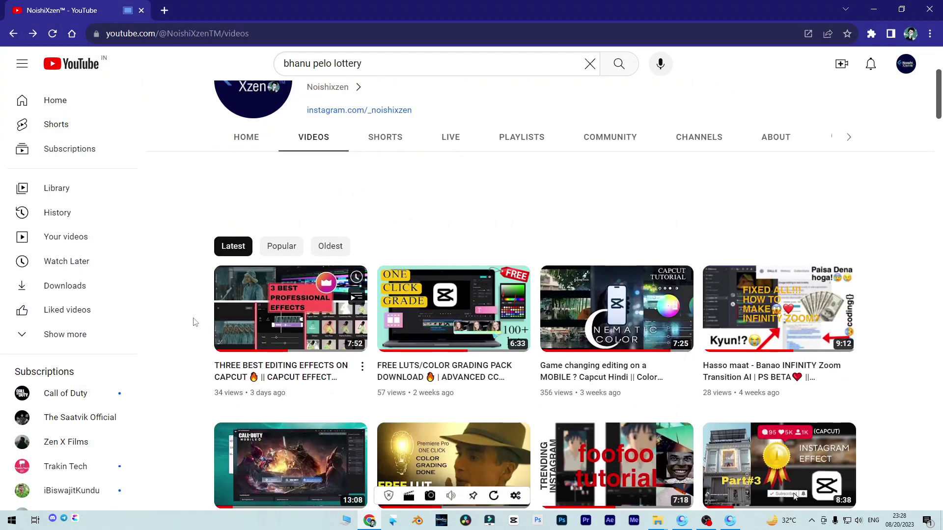
{"action": "scroll", "coordinate": [256, 356], "scroll_direction": "up", "scroll_amount": 4}
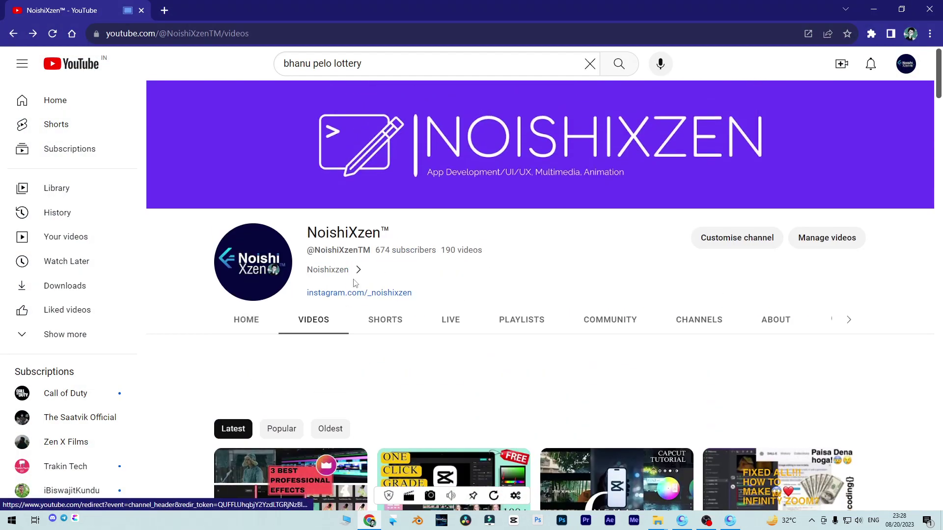
{"action": "scroll", "coordinate": [353, 265], "scroll_direction": "down", "scroll_amount": 5}
{"action": "scroll", "coordinate": [437, 229], "scroll_direction": "up", "scroll_amount": 4}
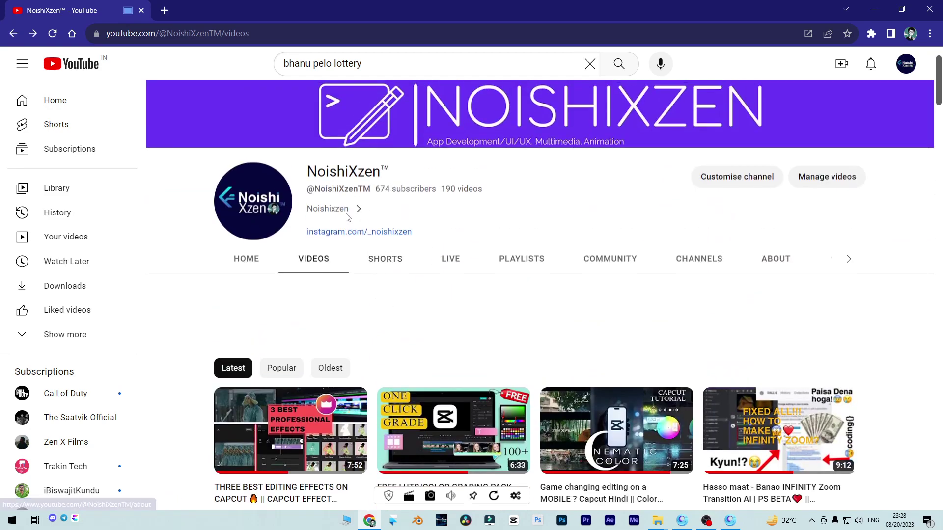
Browse the NoishiXzen channel's latest uploads, examining the GameLoop and editing tutorials, and return to the channel header.
{"action": "scroll", "coordinate": [358, 187], "scroll_direction": "down", "scroll_amount": 4}
{"action": "scroll", "coordinate": [285, 296], "scroll_direction": "down", "scroll_amount": 3}
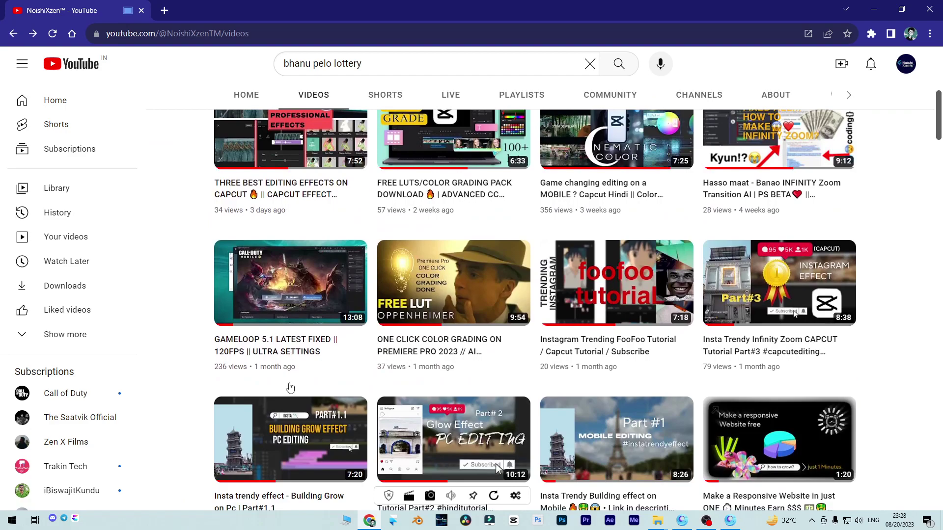
{"action": "scroll", "coordinate": [778, 322], "scroll_direction": "up", "scroll_amount": 3}
{"action": "scroll", "coordinate": [621, 391], "scroll_direction": "down", "scroll_amount": 5}
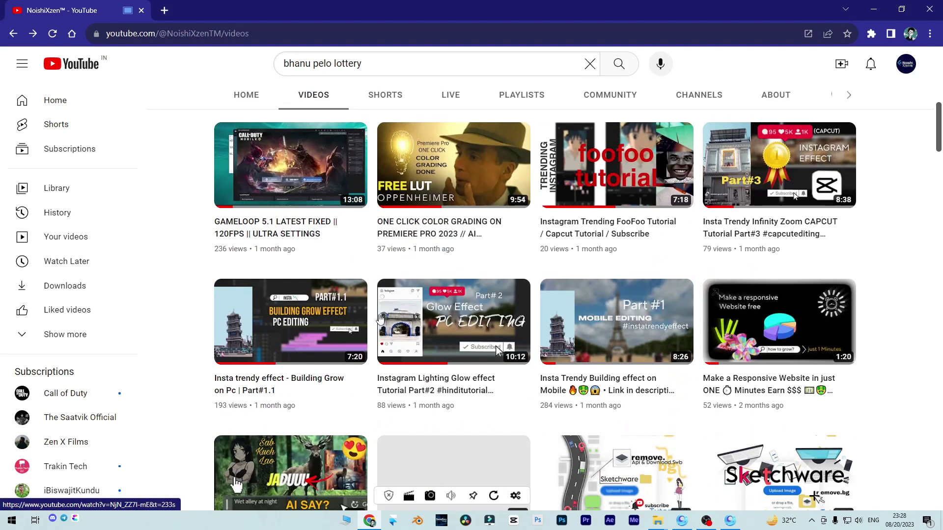
{"action": "scroll", "coordinate": [495, 342], "scroll_direction": "up", "scroll_amount": 4}
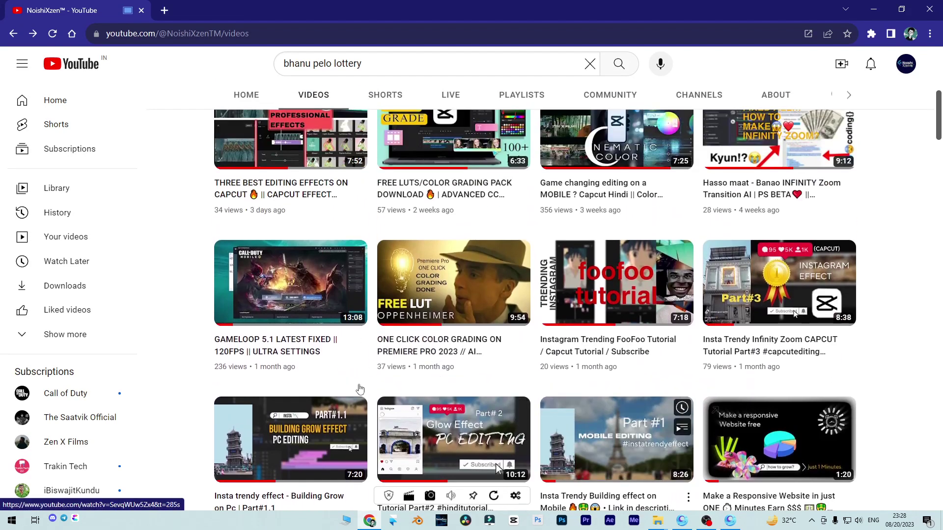
{"action": "scroll", "coordinate": [332, 343], "scroll_direction": "up", "scroll_amount": 3}
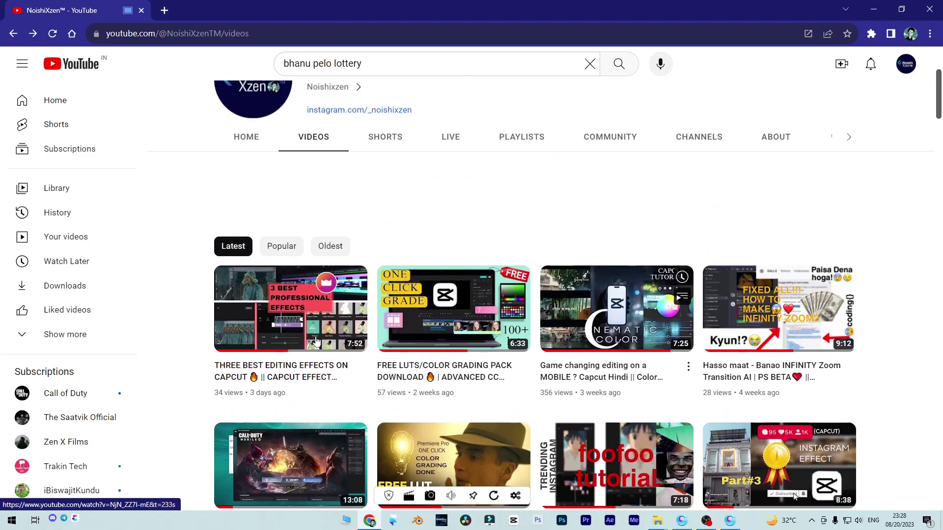
{"action": "scroll", "coordinate": [713, 317], "scroll_direction": "down", "scroll_amount": 10}
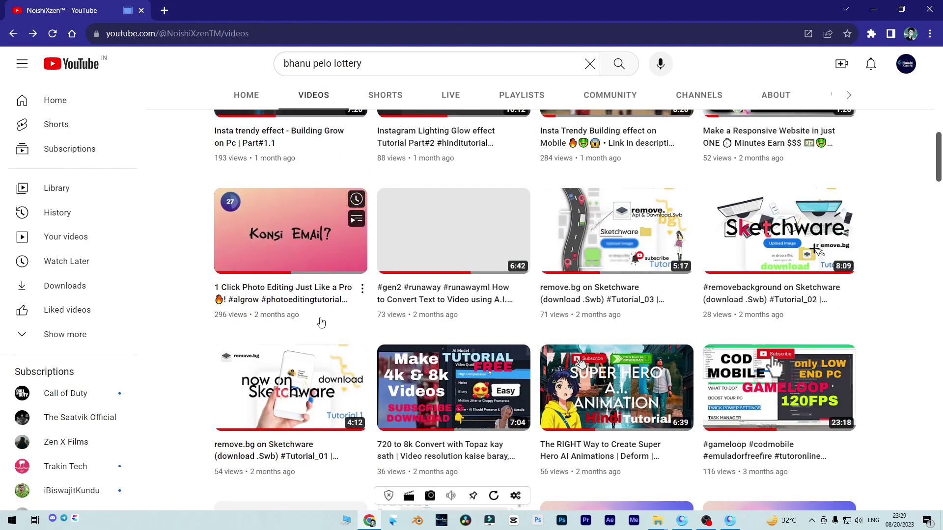
{"action": "scroll", "coordinate": [320, 320], "scroll_direction": "up", "scroll_amount": 6}
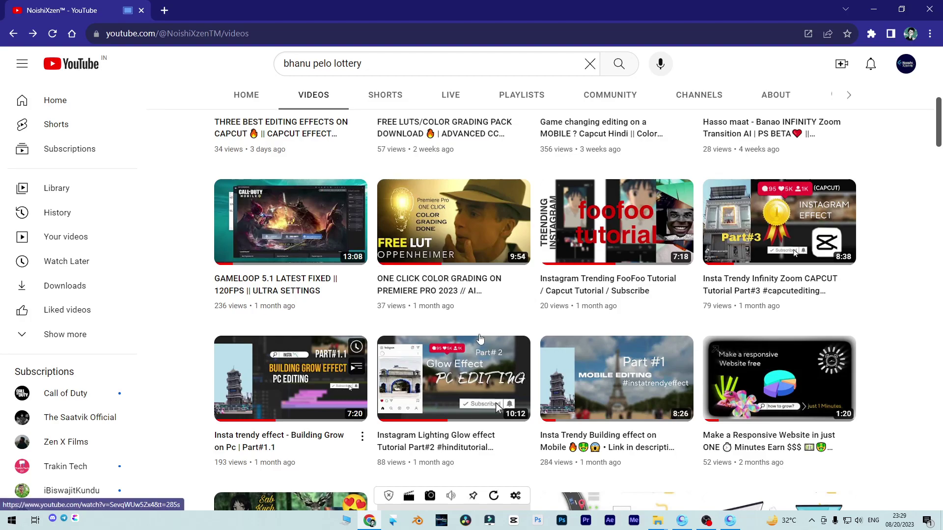
{"action": "mouse_move", "coordinate": [611, 271]}
{"action": "scroll", "coordinate": [611, 272], "scroll_direction": "up", "scroll_amount": 4}
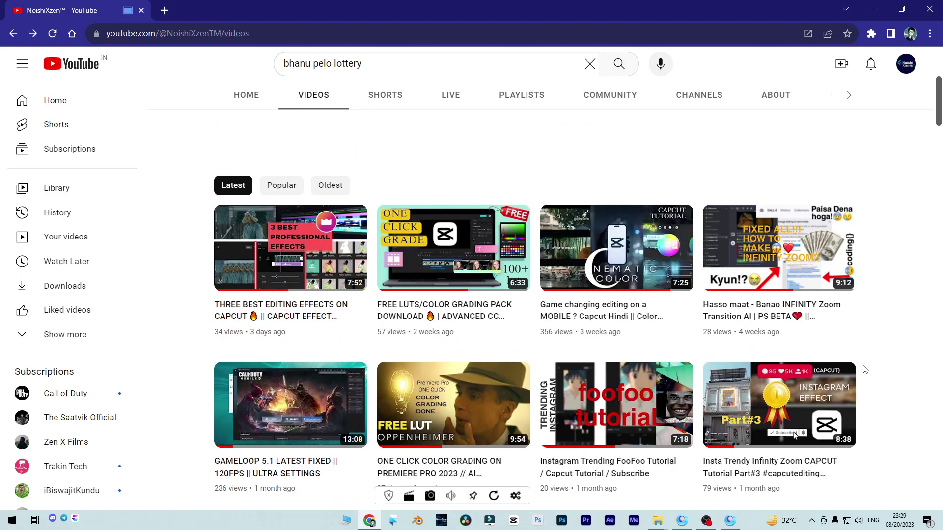
{"action": "scroll", "coordinate": [316, 258], "scroll_direction": "down", "scroll_amount": 6}
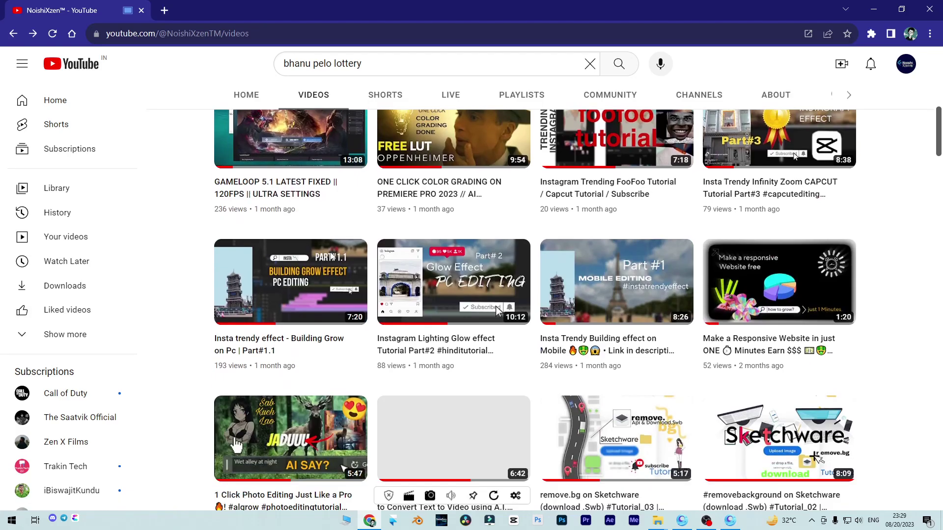
{"action": "scroll", "coordinate": [331, 255], "scroll_direction": "up", "scroll_amount": 9}
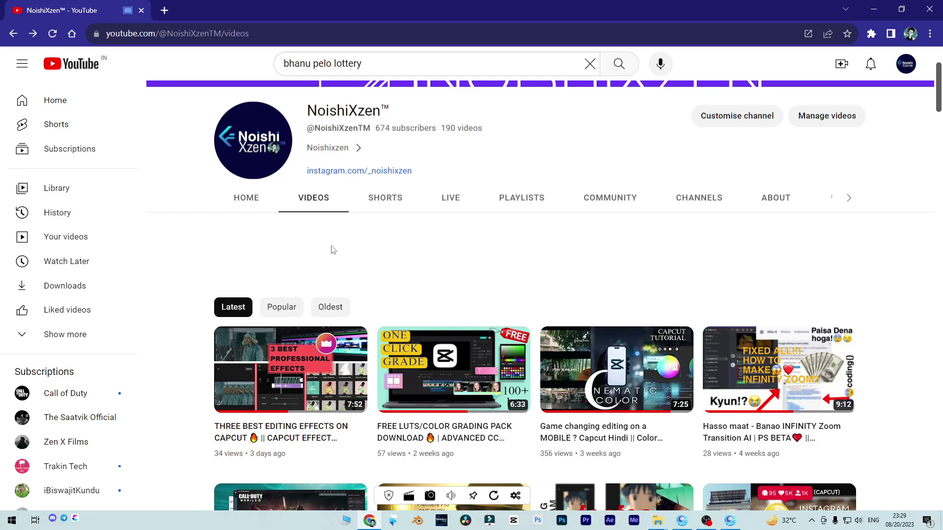
{"action": "scroll", "coordinate": [333, 250], "scroll_direction": "up", "scroll_amount": 3}
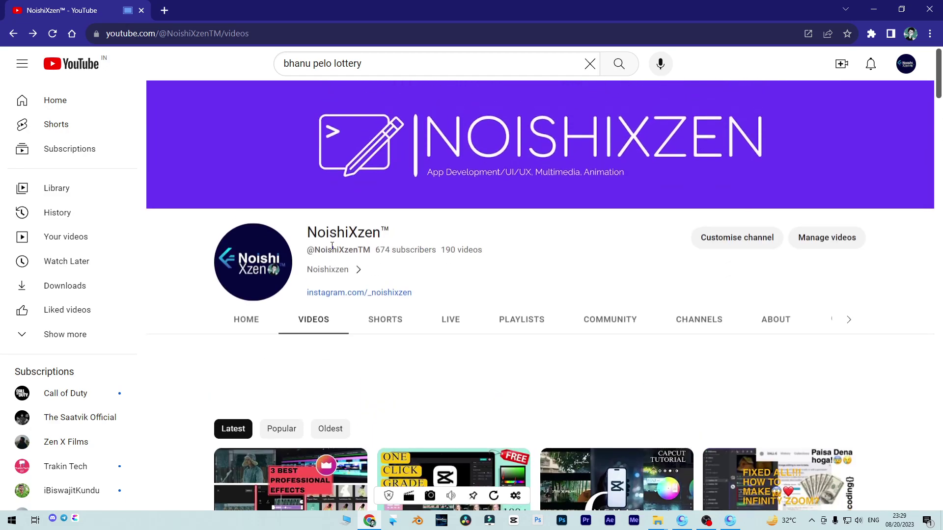